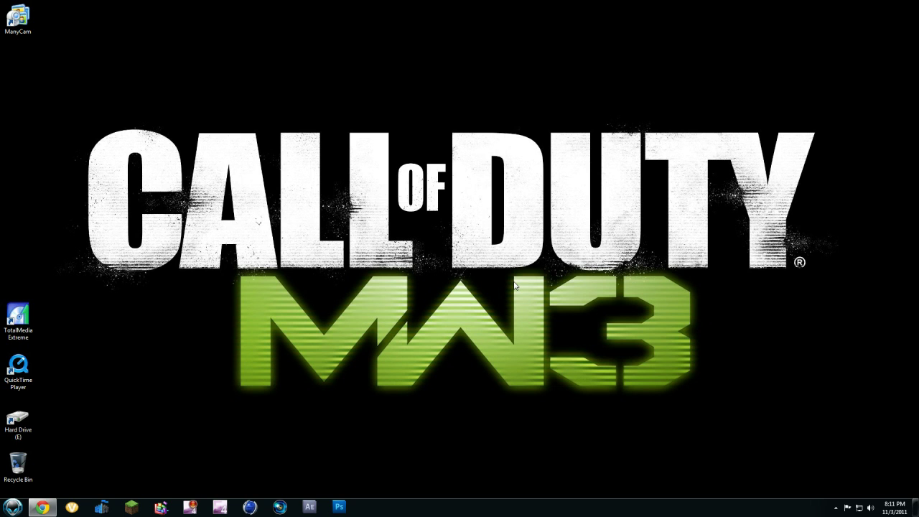
# Step: Launch Vegas Pro, import the Cod 4 Bounce Noscope - Strike clip and drag it onto the timeline
pyautogui.click(286, 508)
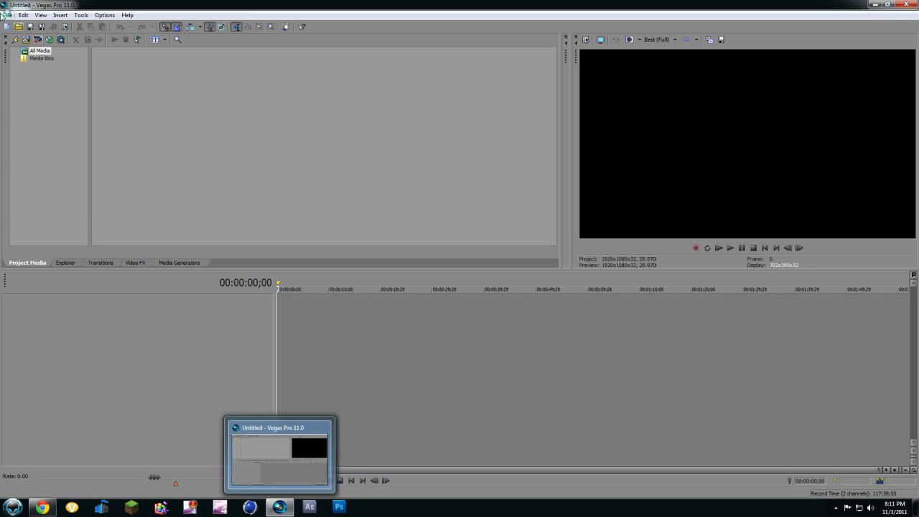
pyautogui.click(6, 15)
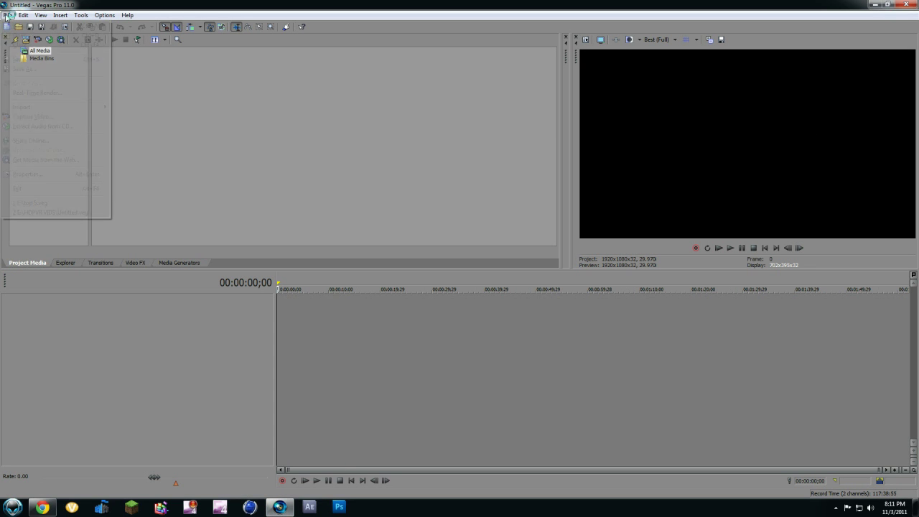
pyautogui.moveTo(100, 107)
pyautogui.click(133, 109)
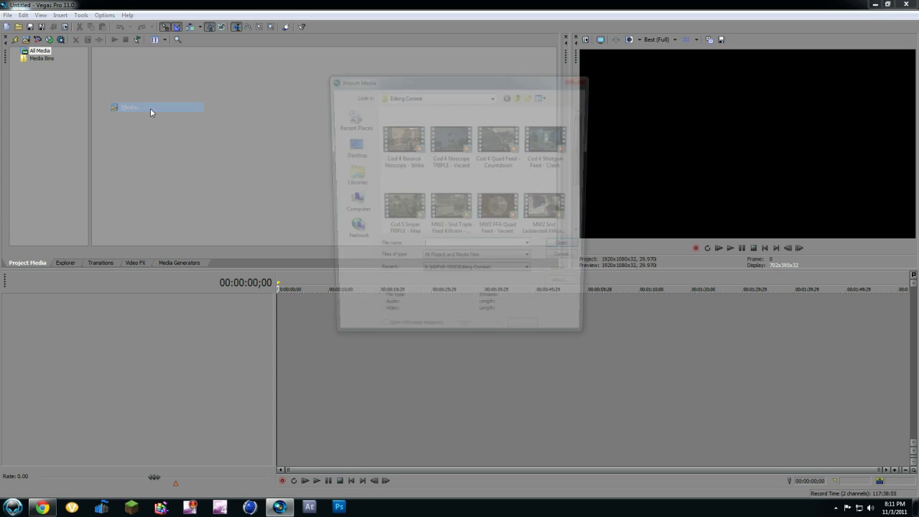
pyautogui.click(397, 147)
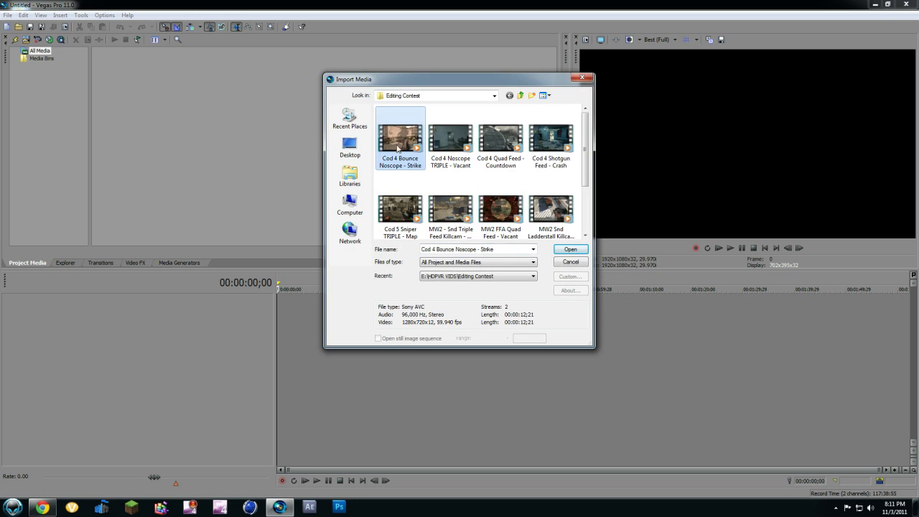
pyautogui.click(571, 249)
pyautogui.moveTo(101, 57); pyautogui.dragTo(298, 342)
# Step: Delete the clip's audio event, then undo to restore the clip
pyautogui.click(299, 342)
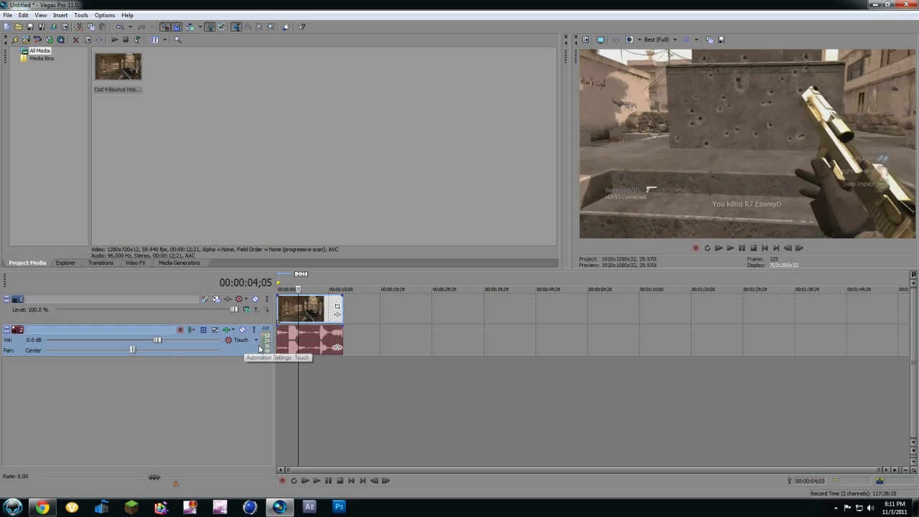
pyautogui.rightClick(280, 347)
pyautogui.click(307, 229)
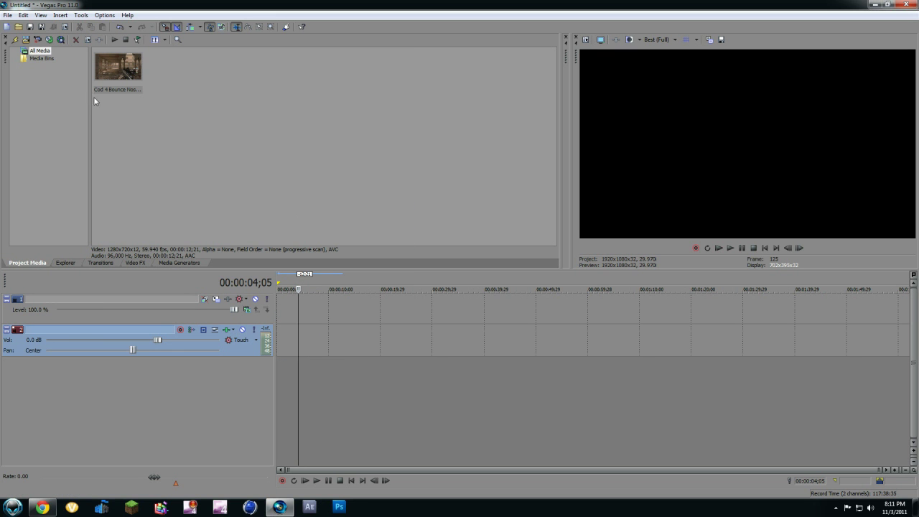
pyautogui.click(24, 15)
pyautogui.click(34, 26)
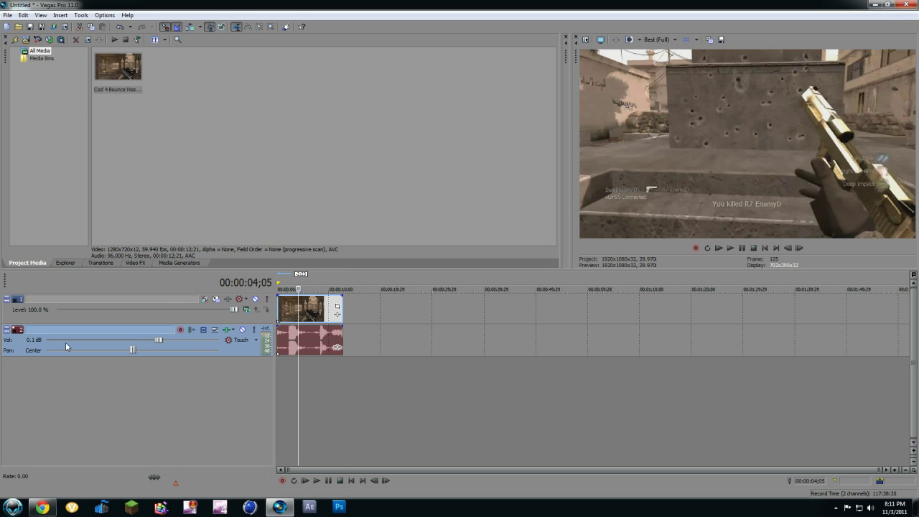
# Step: Delete the gameplay clip's audio track, leaving only the video
pyautogui.click(311, 349)
pyautogui.click(324, 376)
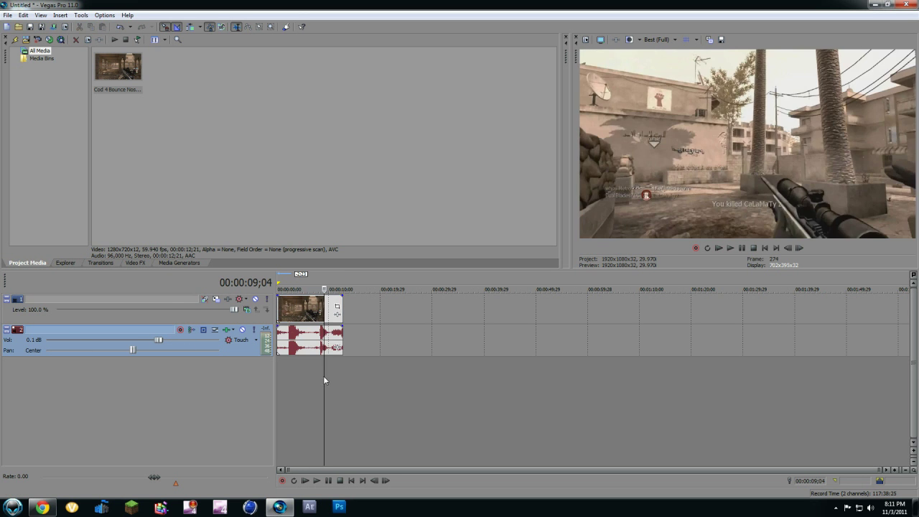
pyautogui.rightClick(197, 348)
pyautogui.click(194, 340)
pyautogui.rightClick(121, 333)
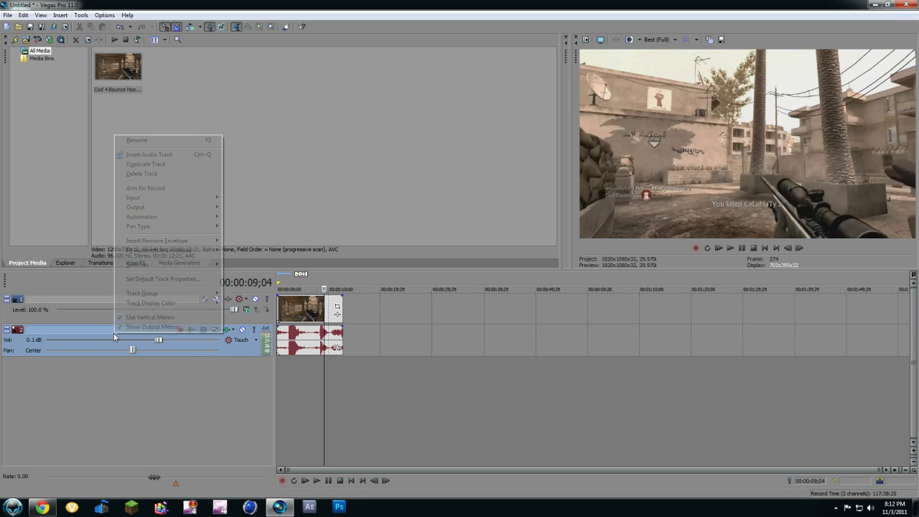
pyautogui.click(133, 175)
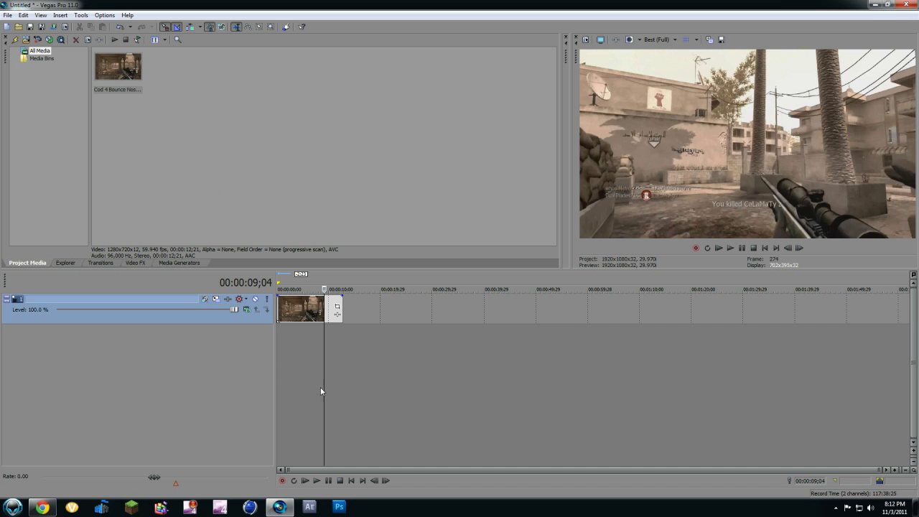
# Step: Find the Asking Alexandria MP3 through system search and add it as a new audio track
pyautogui.click(304, 311)
pyautogui.scroll(5, 328, 335)
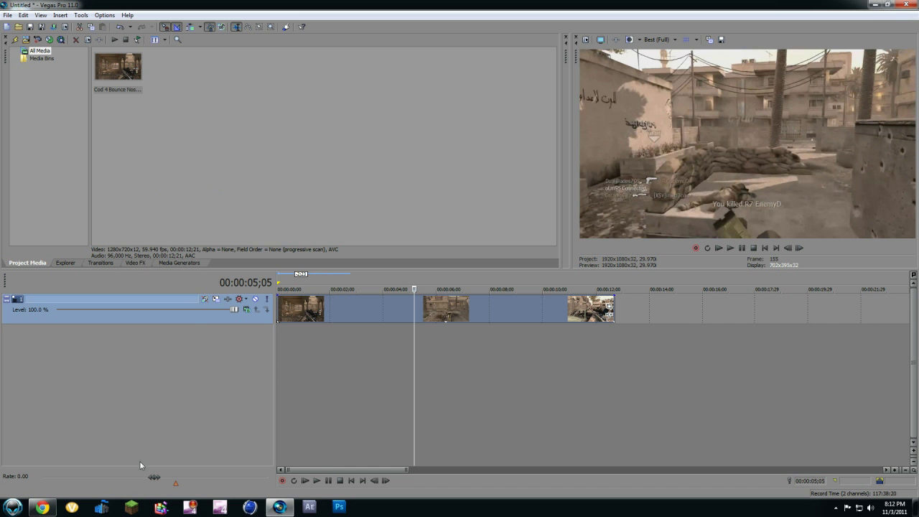
pyautogui.click(14, 503)
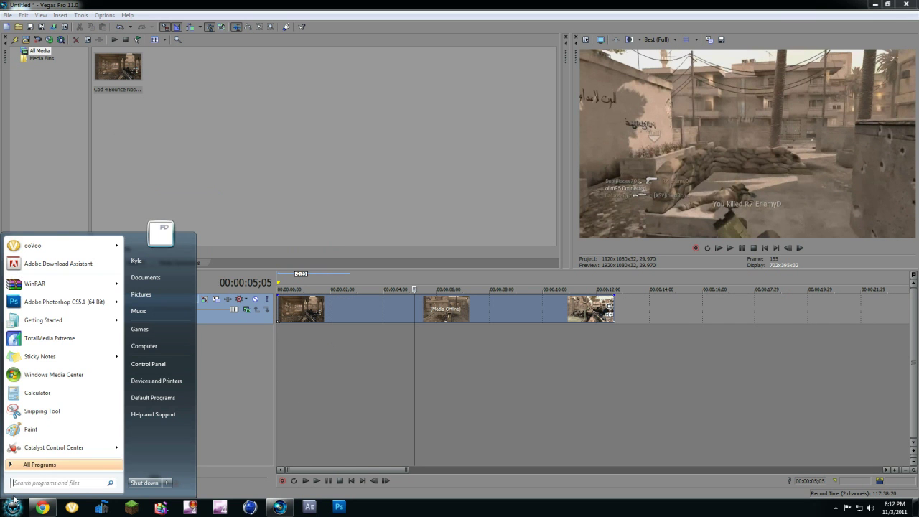
pyautogui.write('askin')
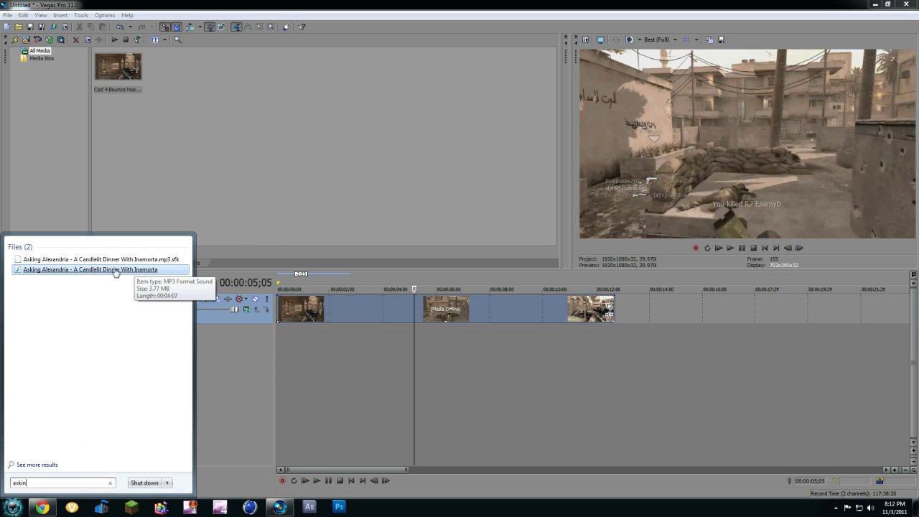
pyautogui.moveTo(116, 271); pyautogui.dragTo(317, 349)
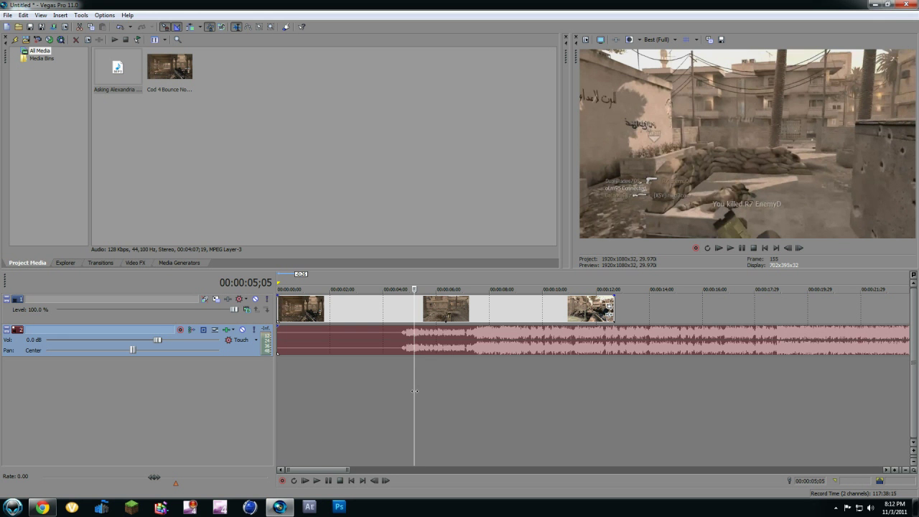
# Step: Preview the song and split it at 00:00:18;24
pyautogui.moveTo(415, 392); pyautogui.dragTo(691, 406)
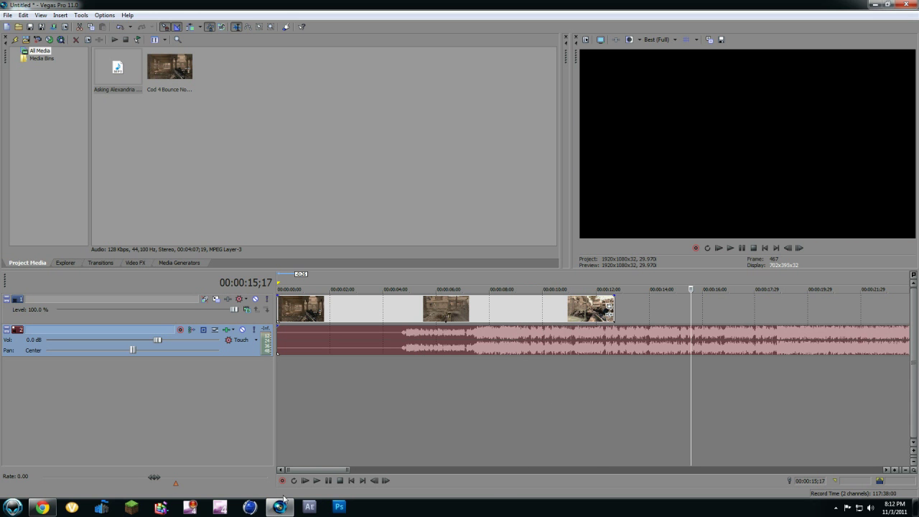
pyautogui.moveTo(304, 469); pyautogui.dragTo(336, 471)
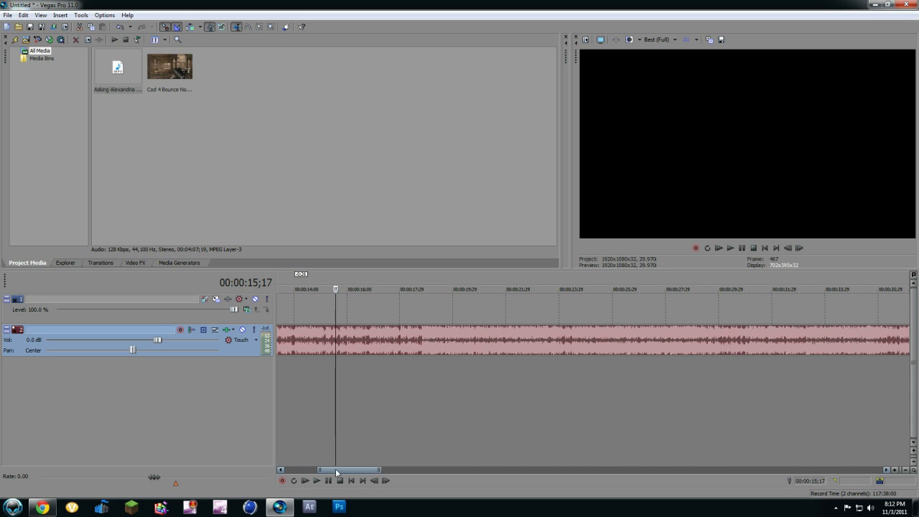
pyautogui.moveTo(338, 431); pyautogui.dragTo(423, 415)
pyautogui.press('space')
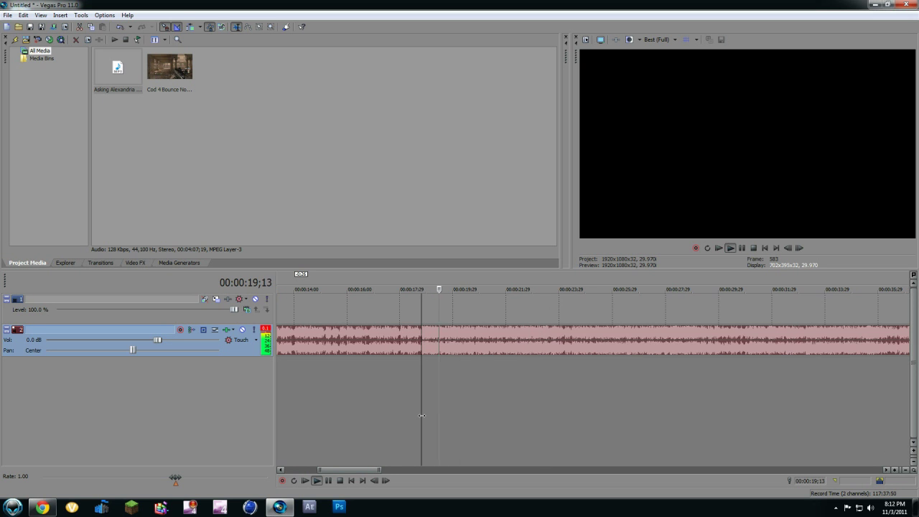
pyautogui.press('space')
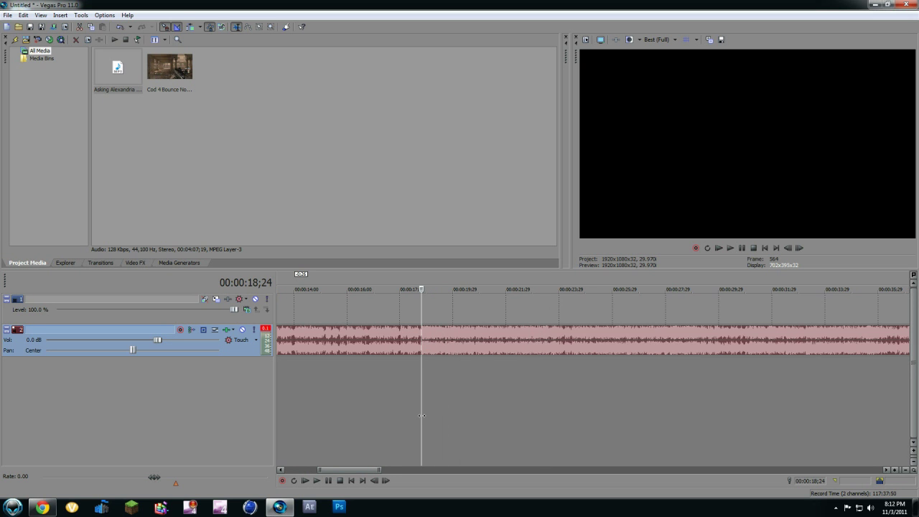
pyautogui.click(434, 363)
pyautogui.moveTo(435, 369); pyautogui.dragTo(479, 374)
pyautogui.press('s')
# Step: Split the song again at 00:00:29;04 and delete the parts before and after the cuts
pyautogui.click(569, 375)
pyautogui.moveTo(607, 375); pyautogui.dragTo(696, 377)
pyautogui.press('s')
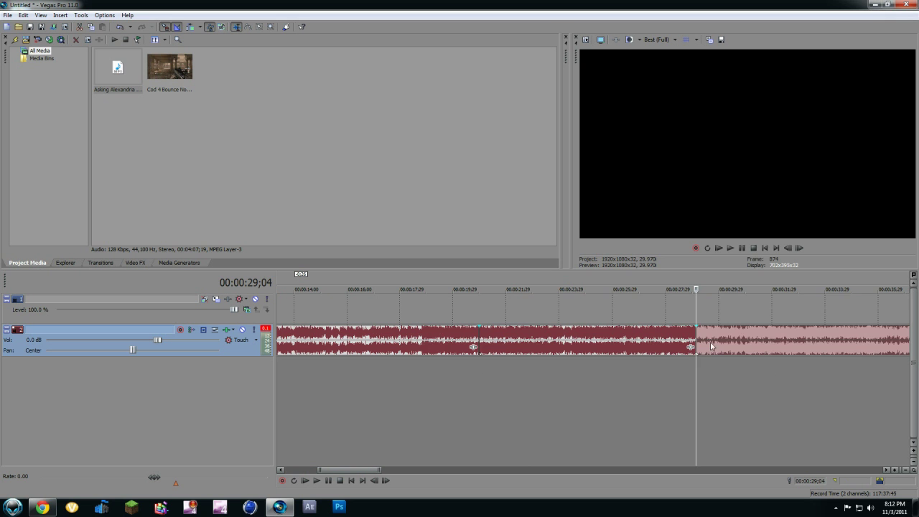
pyautogui.rightClick(710, 342)
pyautogui.click(732, 202)
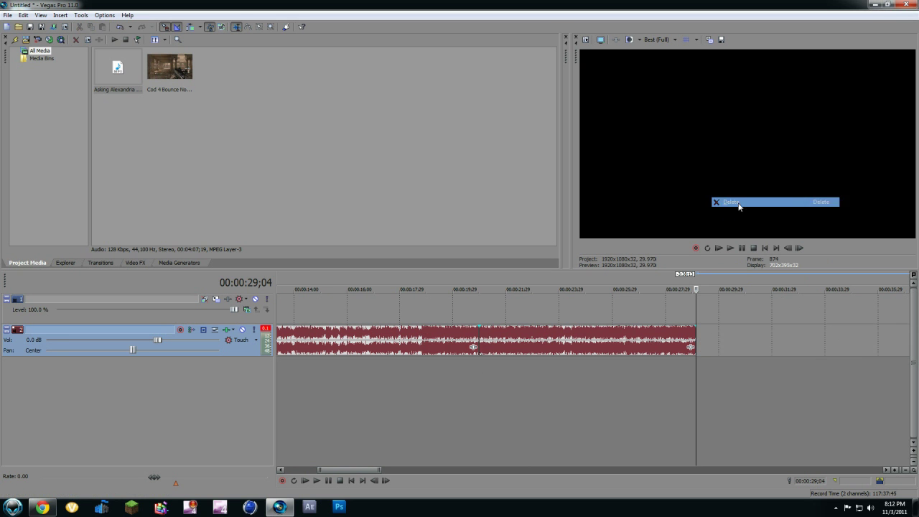
pyautogui.rightClick(394, 344)
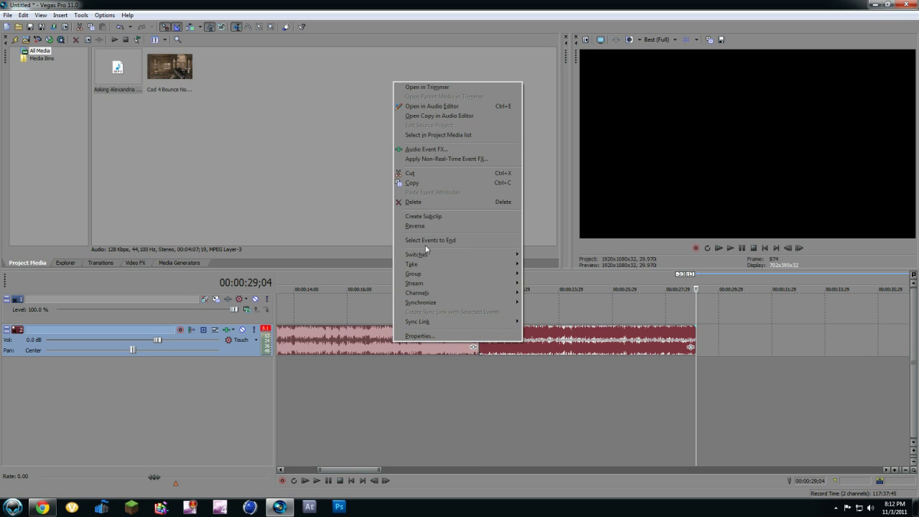
pyautogui.click(413, 202)
# Step: Slide the remaining song section to the timeline start and extend it to end with the video
pyautogui.moveTo(507, 341); pyautogui.dragTo(379, 340)
pyautogui.hotkey('ctrl', 'z')
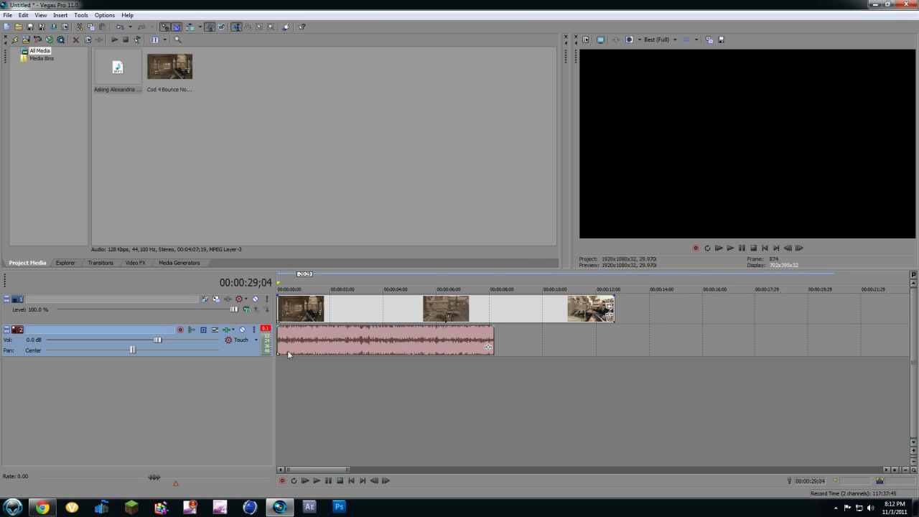
pyautogui.moveTo(287, 350); pyautogui.dragTo(363, 339)
pyautogui.scroll(3, 370, 340)
pyautogui.scroll(-5, 371, 340)
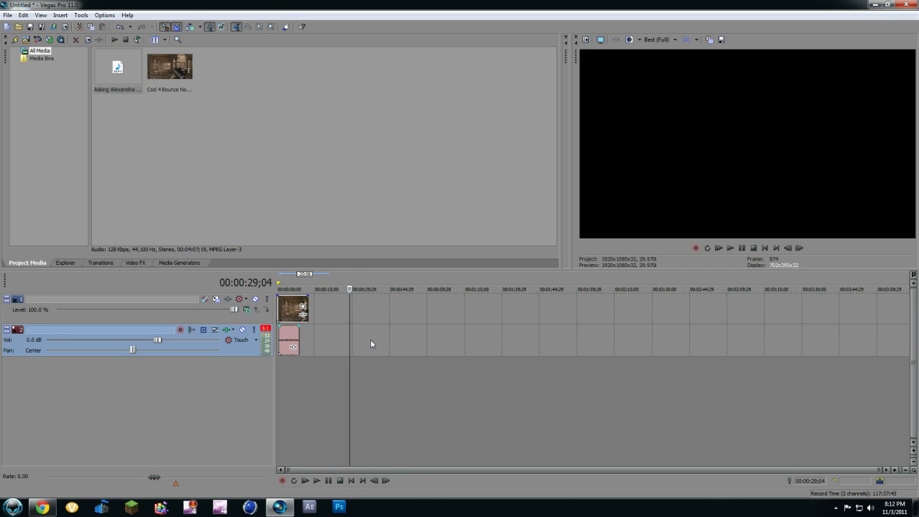
pyautogui.scroll(1, 367, 334)
pyautogui.moveTo(305, 338); pyautogui.dragTo(319, 338)
# Step: Trim the music event's end slightly and play the project from the start
pyautogui.click(278, 386)
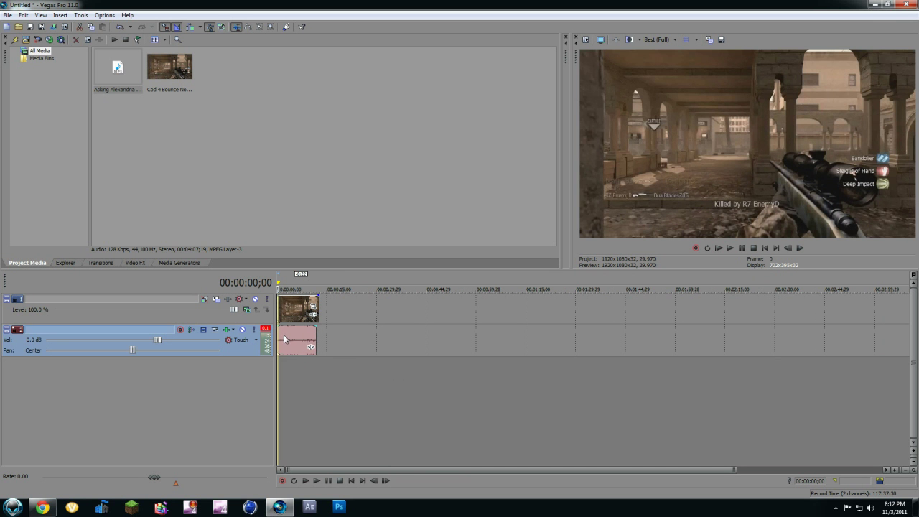
pyautogui.moveTo(319, 332); pyautogui.dragTo(316, 331)
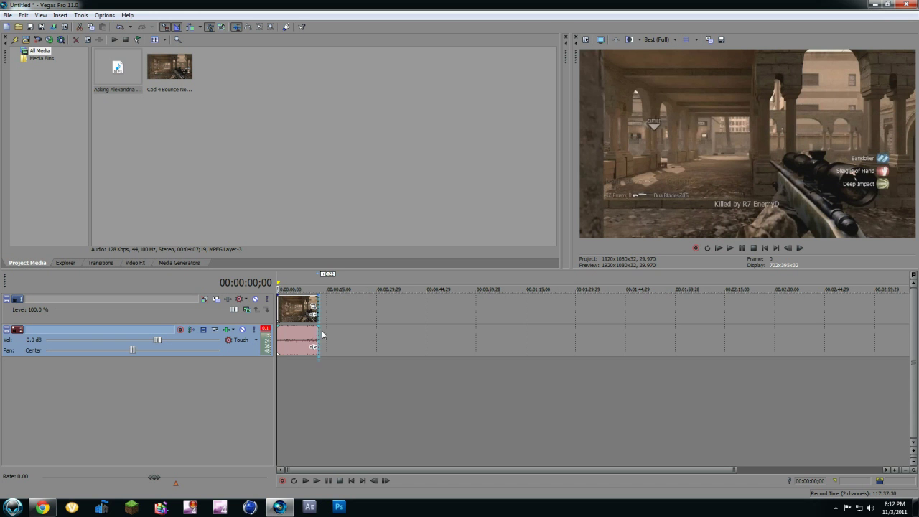
pyautogui.scroll(5, 283, 375)
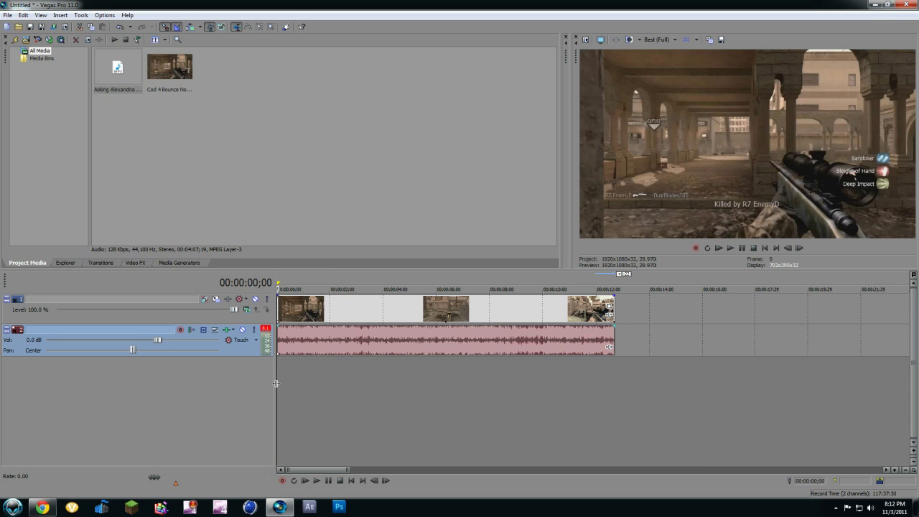
pyautogui.moveTo(277, 384); pyautogui.dragTo(286, 384)
pyautogui.press('space')
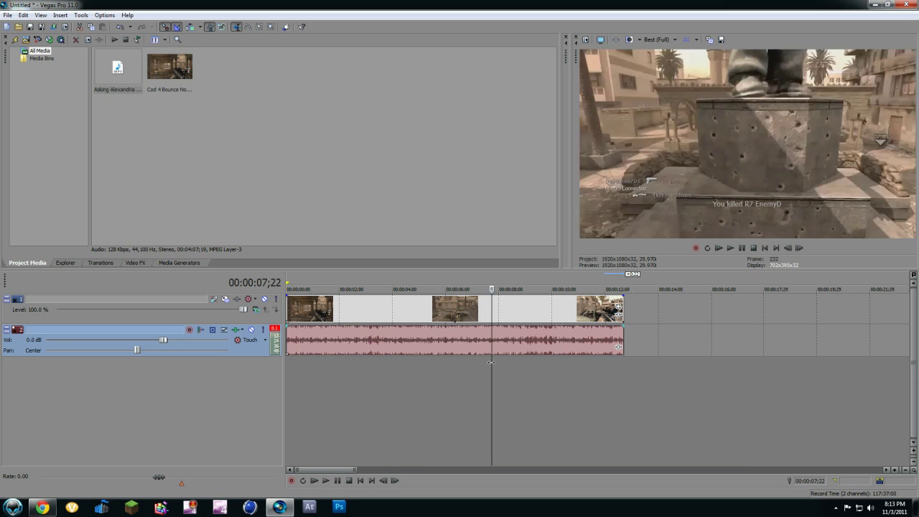
# Step: Split the music event at 00:00:08;17 and again at 00:00:10;06
pyautogui.moveTo(507, 369); pyautogui.dragTo(513, 368)
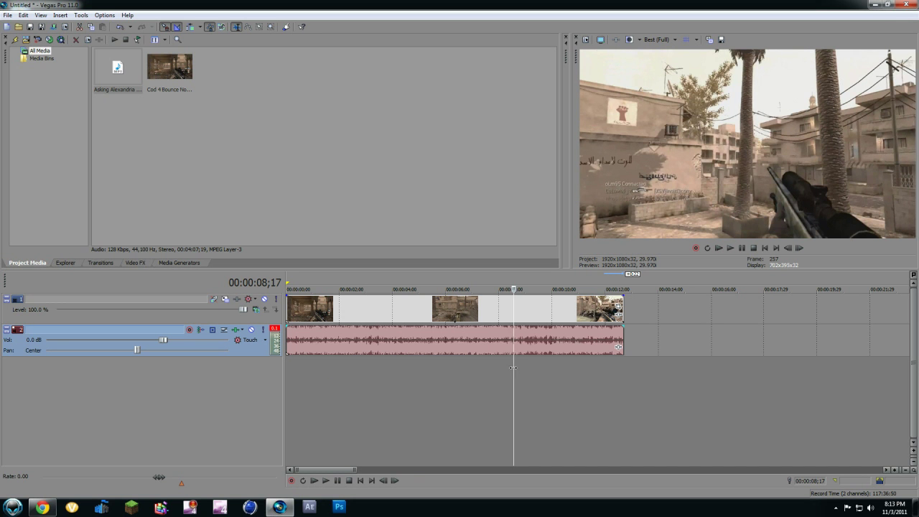
pyautogui.press('s')
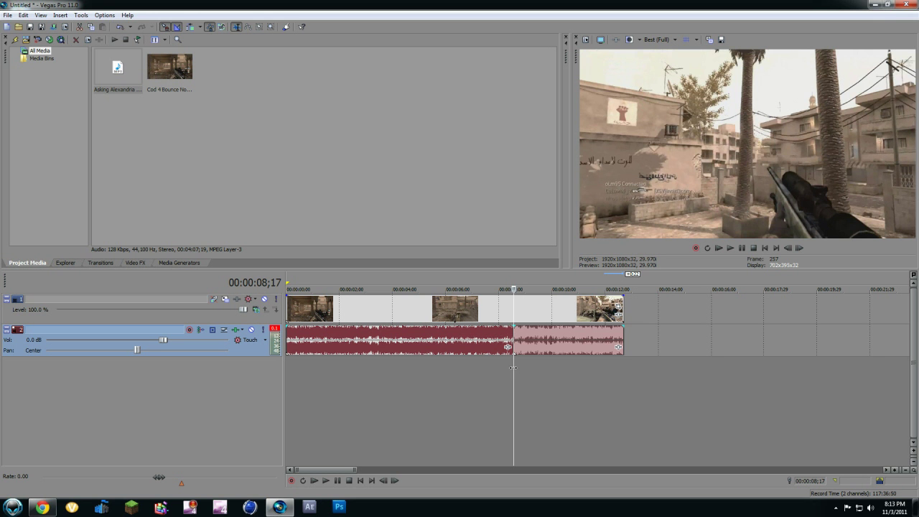
pyautogui.press('space')
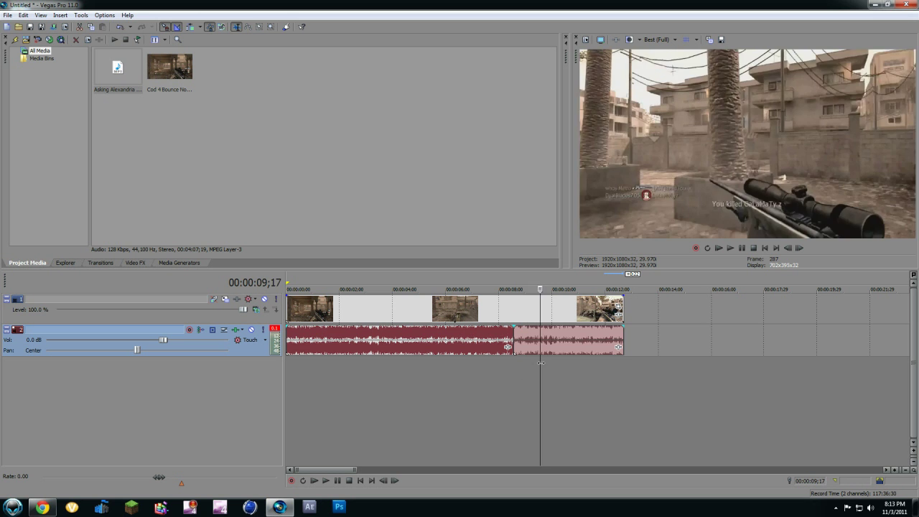
pyautogui.press('Return')
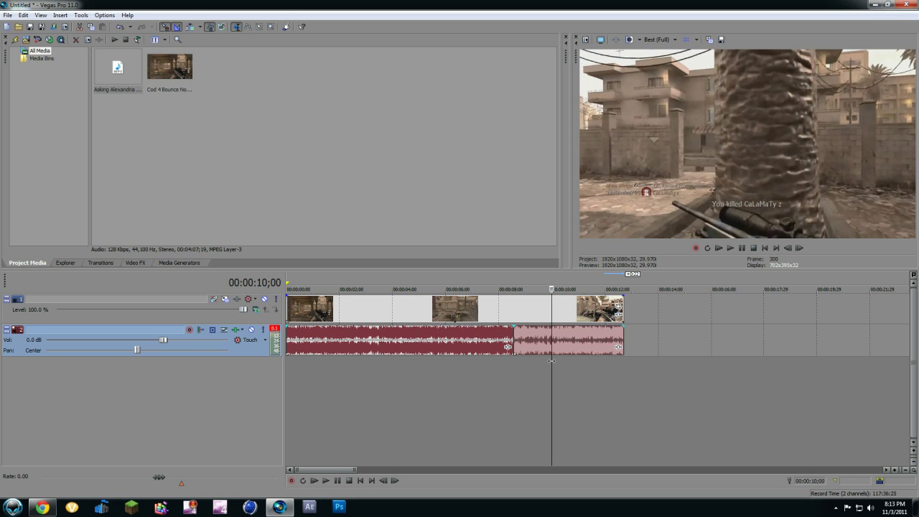
pyautogui.moveTo(552, 361); pyautogui.dragTo(558, 360)
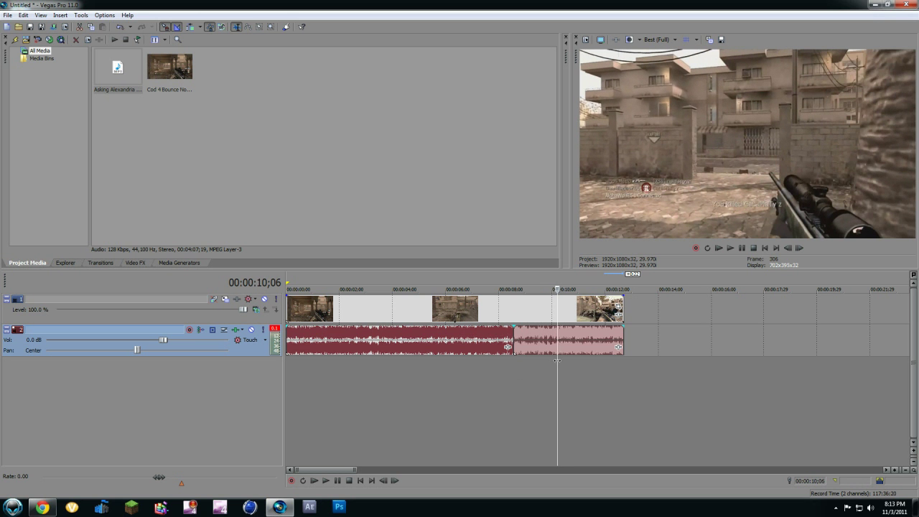
pyautogui.press('s')
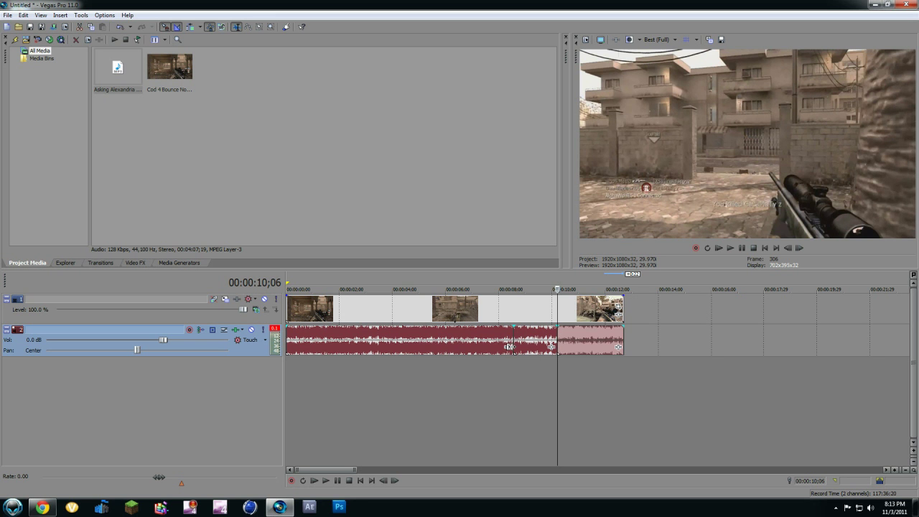
# Step: Add an Amplitude Modulation event effect to the short music section
pyautogui.click(552, 348)
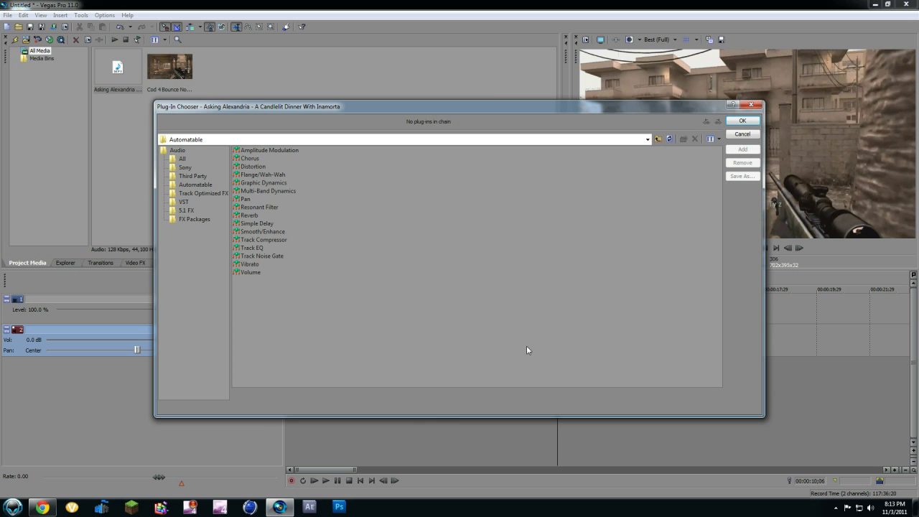
pyautogui.click(281, 151)
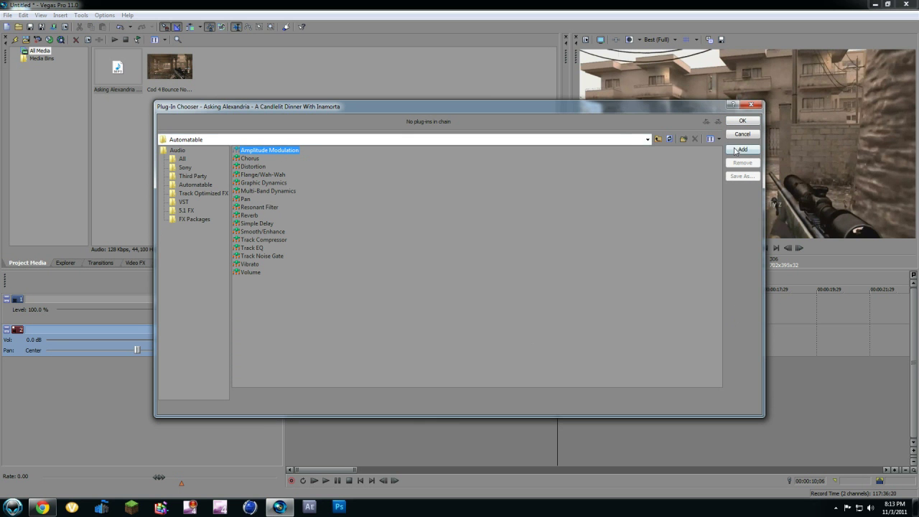
pyautogui.click(740, 149)
pyautogui.click(742, 120)
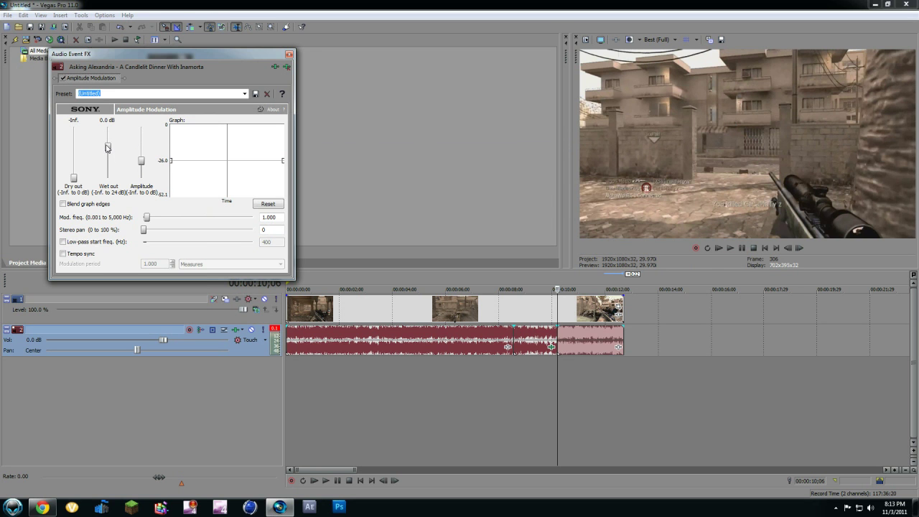
# Step: Set wet out to 24 dB, enable the 400 Hz low-pass, nudge stereo pan, and save a preset
pyautogui.moveTo(107, 147); pyautogui.dragTo(107, 126)
pyautogui.click(62, 242)
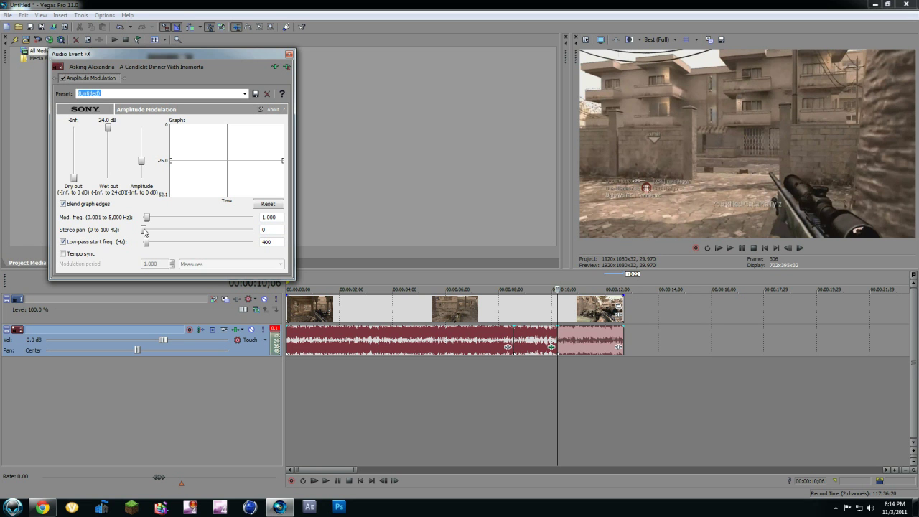
pyautogui.moveTo(143, 232); pyautogui.dragTo(146, 231)
pyautogui.write('muffl')
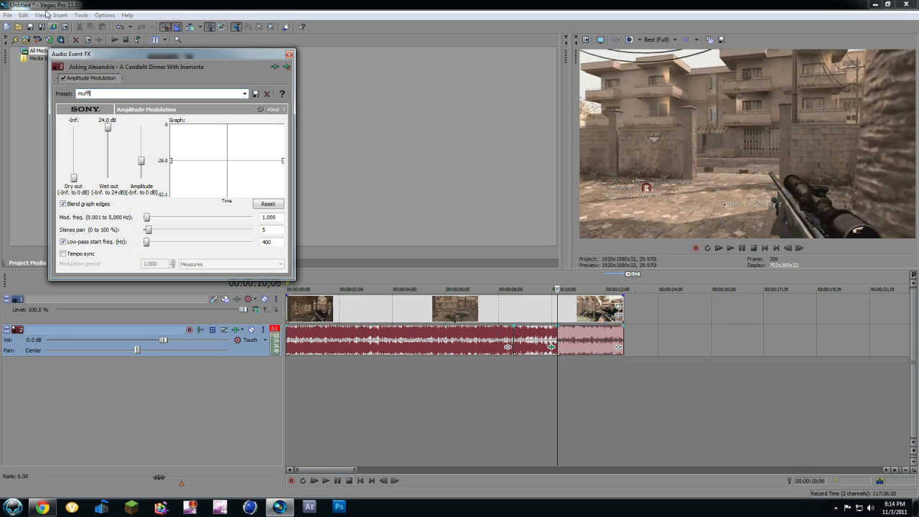
pyautogui.click(255, 93)
# Step: Close the effect settings and preview playback from about 00:00:08;02
pyautogui.click(289, 55)
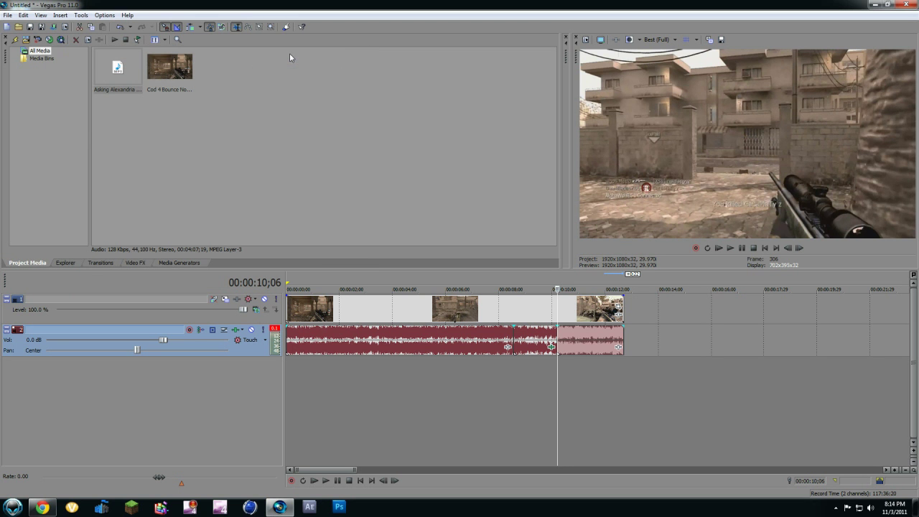
pyautogui.moveTo(558, 386); pyautogui.dragTo(500, 384)
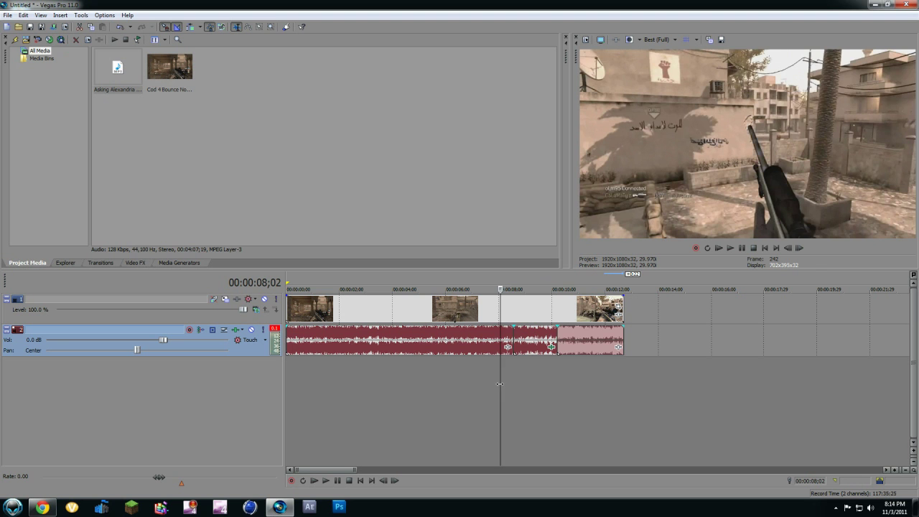
pyautogui.press('space')
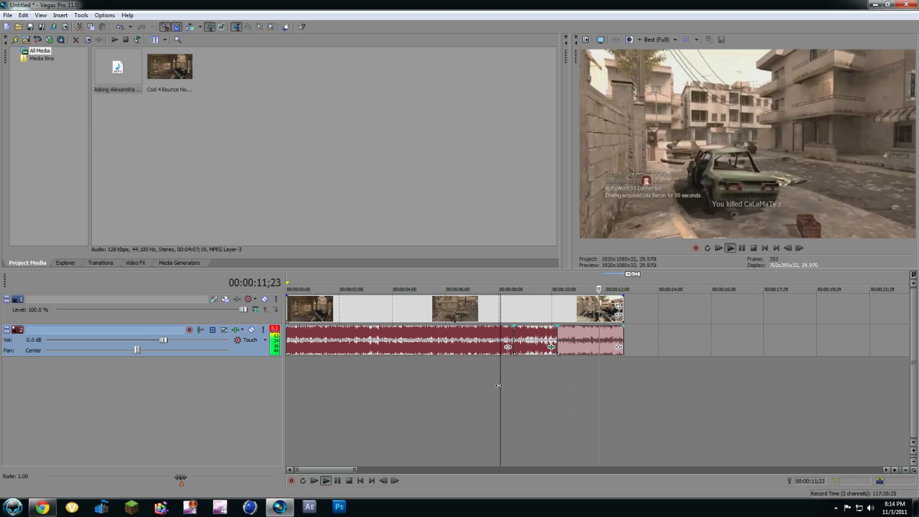
pyautogui.press('space')
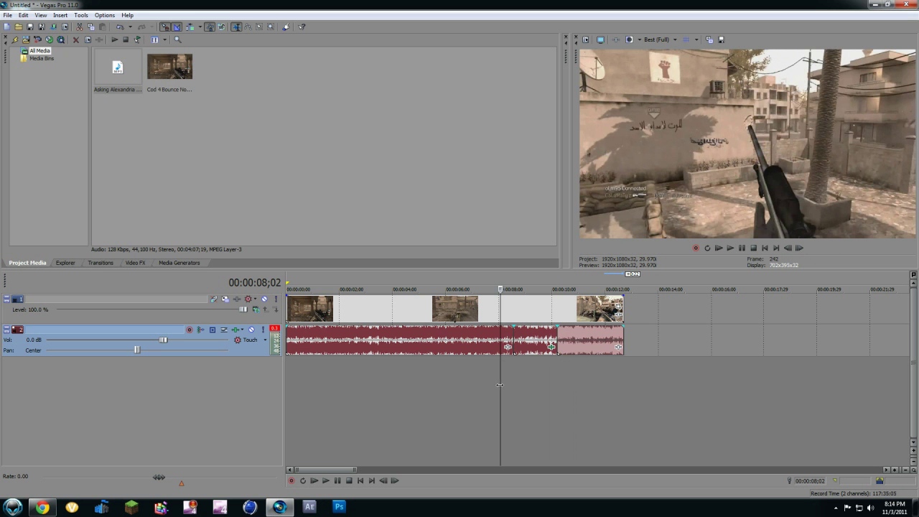
# Step: Preview the muffled section again starting from 00:00:06;13
pyautogui.moveTo(499, 386); pyautogui.dragTo(458, 392)
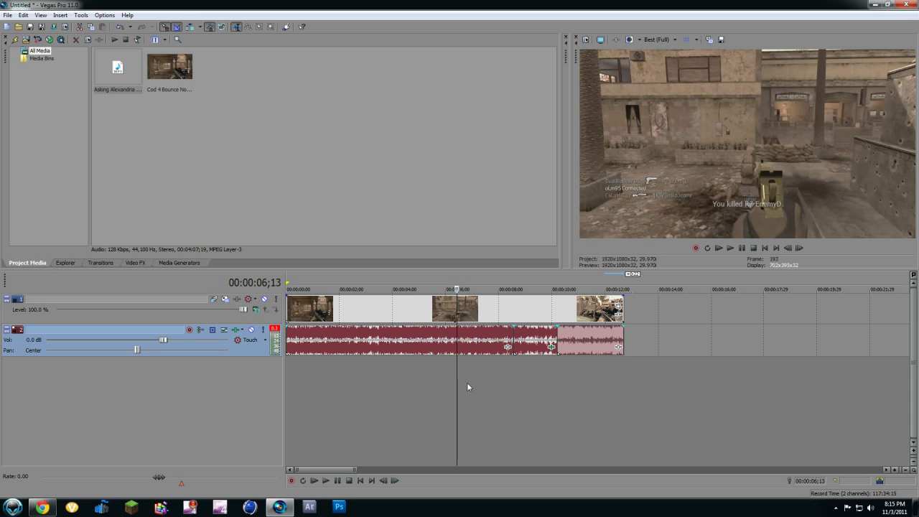
pyautogui.press('space')
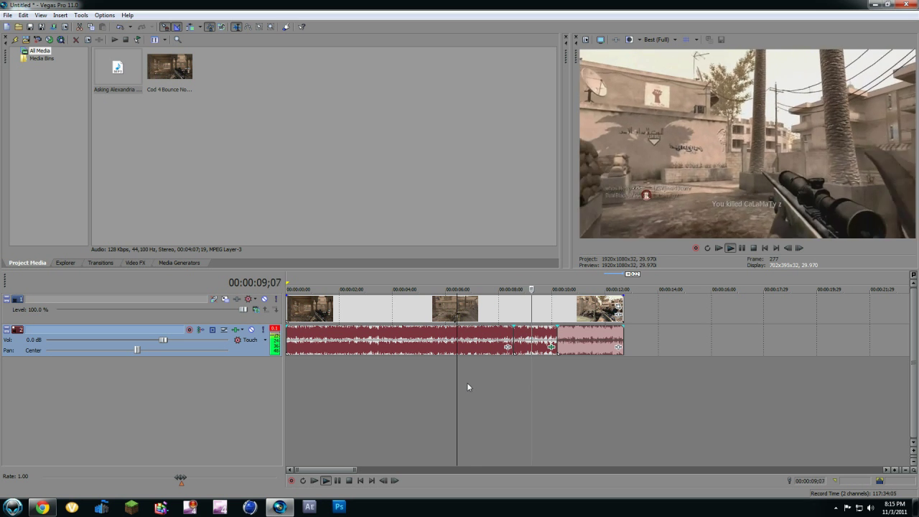
pyautogui.press('space')
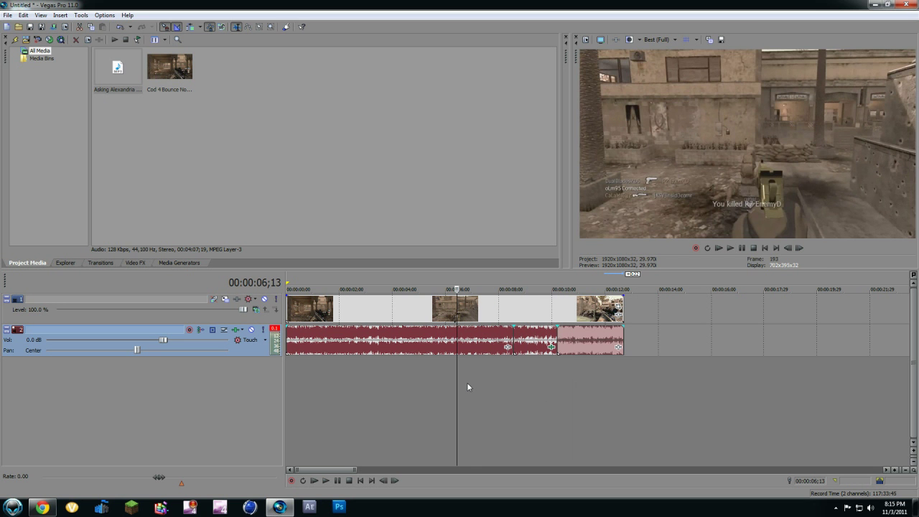